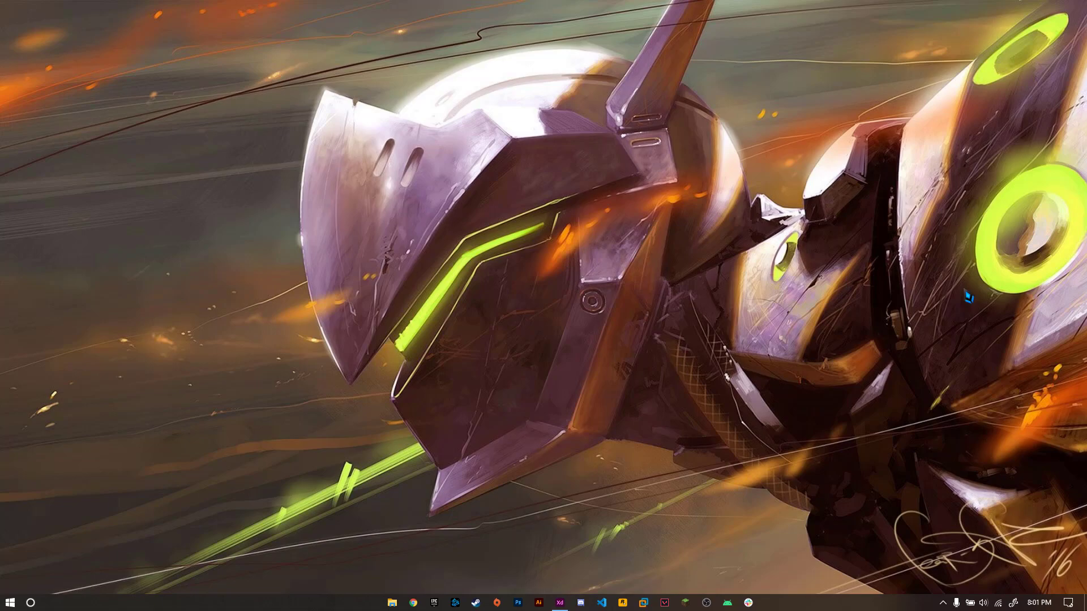
# - Switch to Adobe XD and draw a circle about 478 × 478 in the left half of the artboard
pyautogui.click(560, 602)
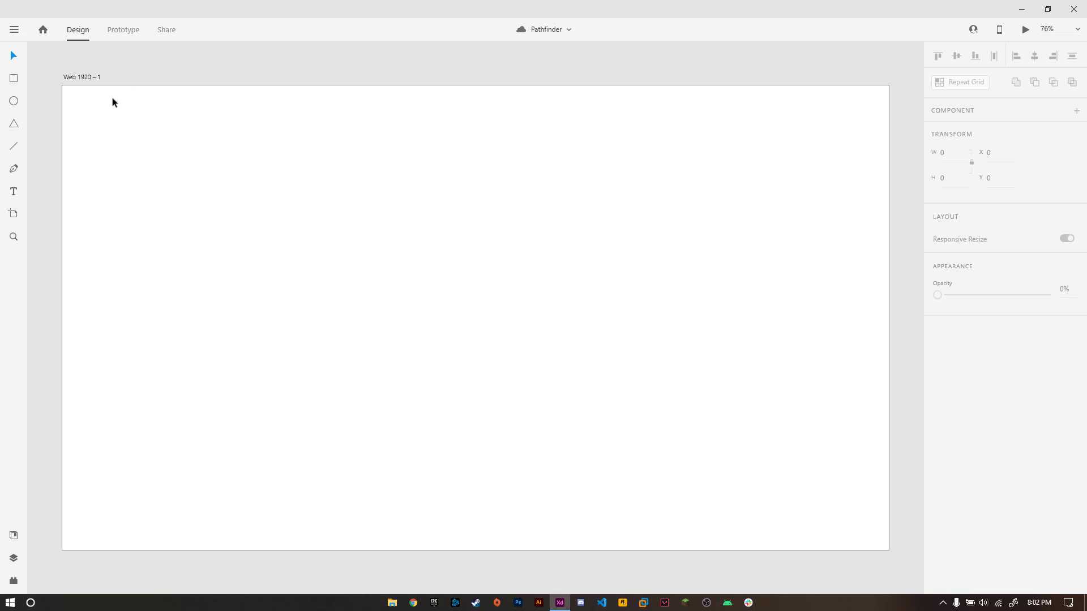
pyautogui.click(13, 102)
pyautogui.moveTo(252, 191); pyautogui.dragTo(429, 351)
pyautogui.hotkey('ctrl', 'z')
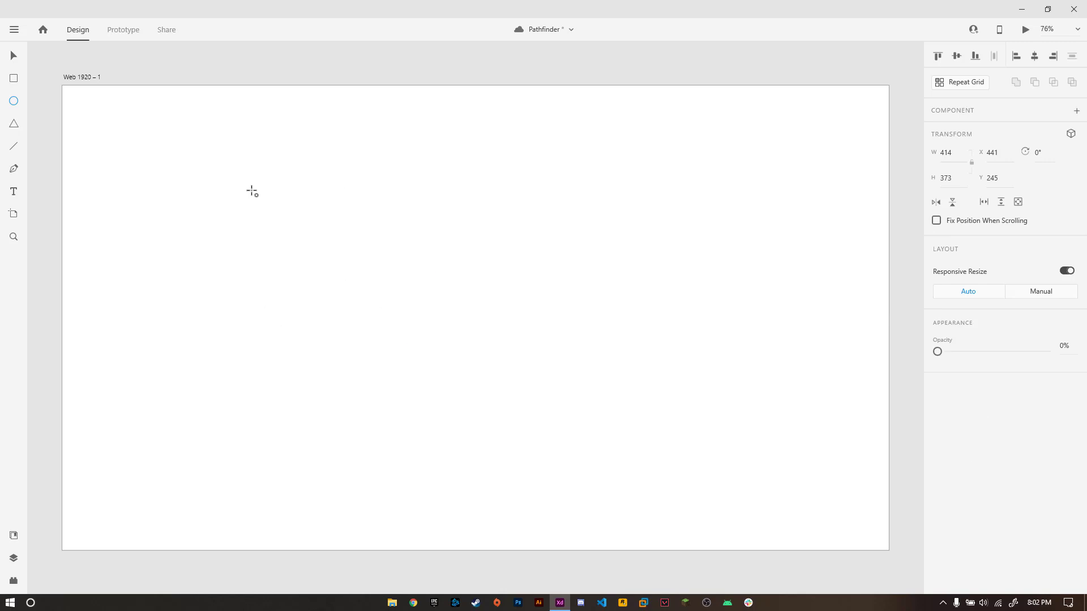
pyautogui.moveTo(251, 190); pyautogui.dragTo(456, 434)
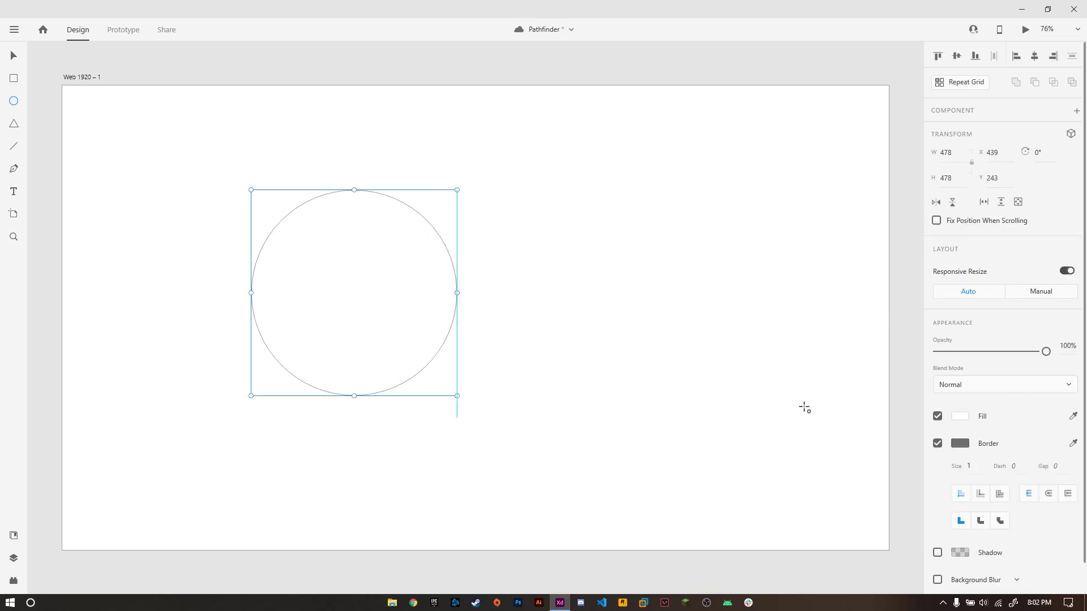
# - Fill the circle with solid red #FF0606
pyautogui.click(962, 418)
pyautogui.moveTo(884, 378); pyautogui.dragTo(886, 346)
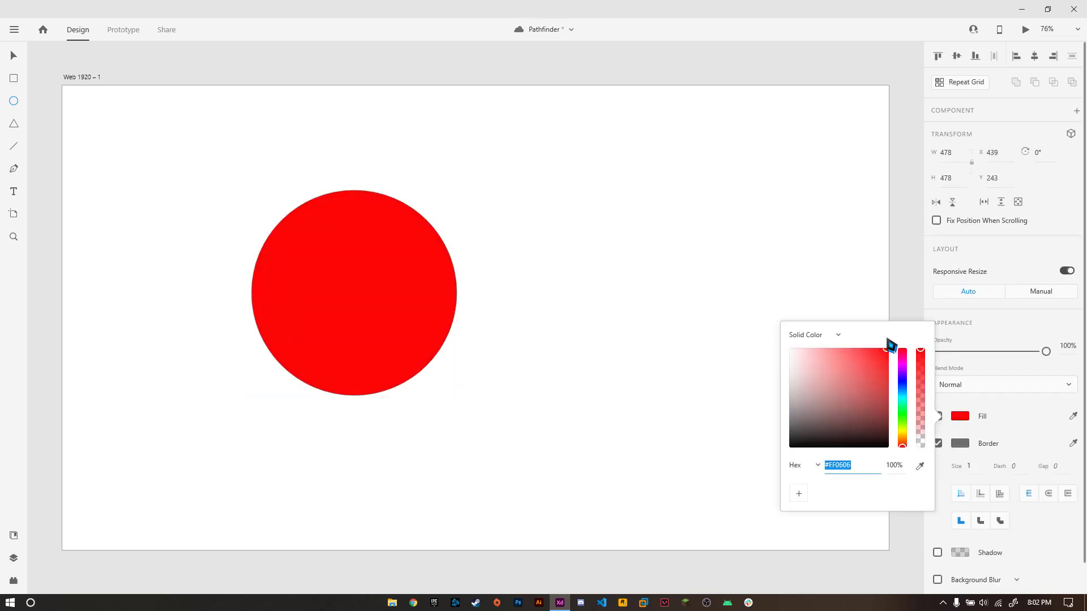
pyautogui.press('Escape')
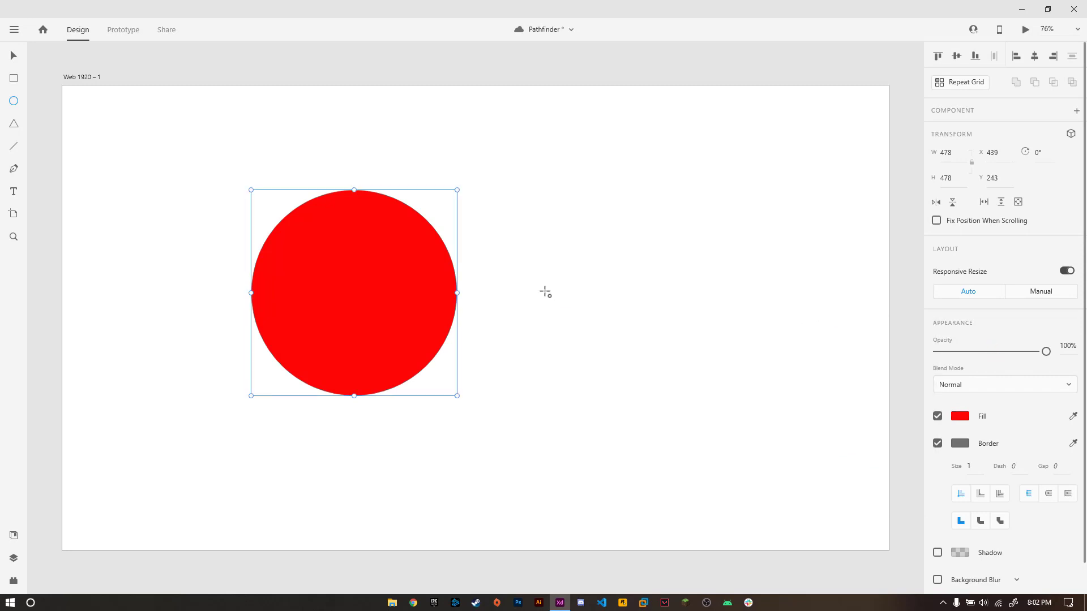
# - Duplicate the red circle and place the copy overlapping its lower right, at about X 699, Y 340
pyautogui.moveTo(432, 291); pyautogui.dragTo(522, 293)
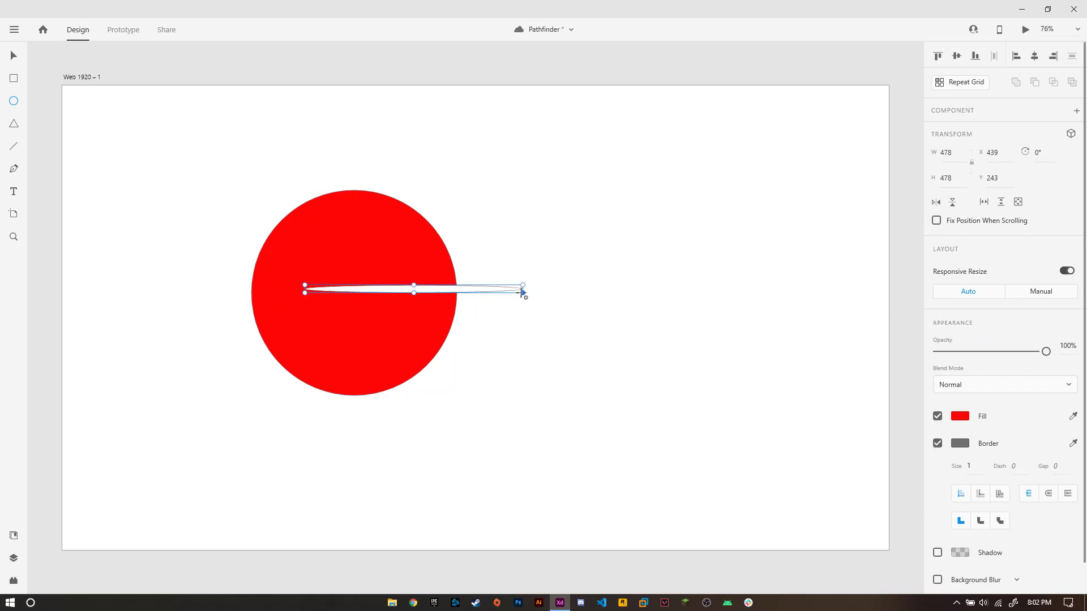
pyautogui.hotkey('ctrl', 'z')
pyautogui.press('v')
pyautogui.keyDown('alt'); pyautogui.moveTo(386, 302); pyautogui.dragTo(498, 346); pyautogui.keyUp('alt')
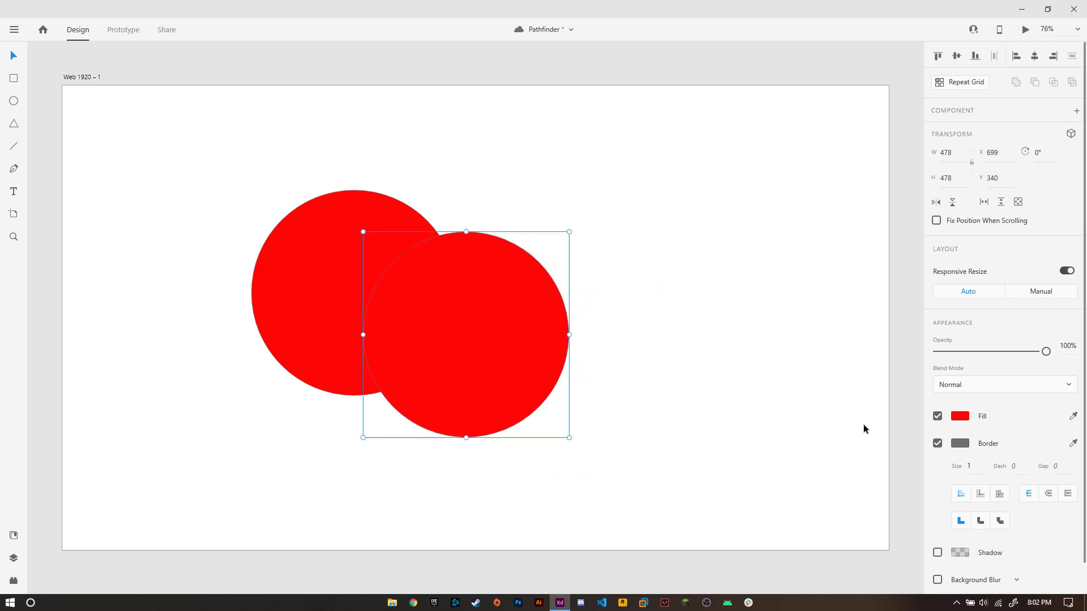
# - Fill the duplicated circle with solid blue #061FFF
pyautogui.click(959, 418)
pyautogui.click(902, 383)
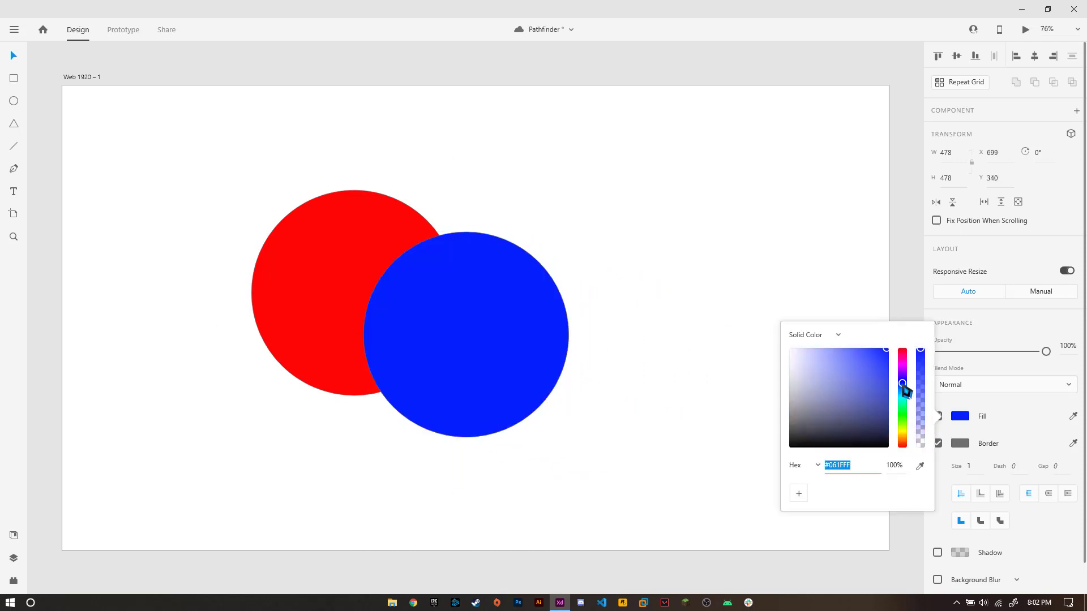
pyautogui.click(753, 276)
# - Move the red circle slightly toward the blue one, to about X 460, Y 248
pyautogui.click(490, 287)
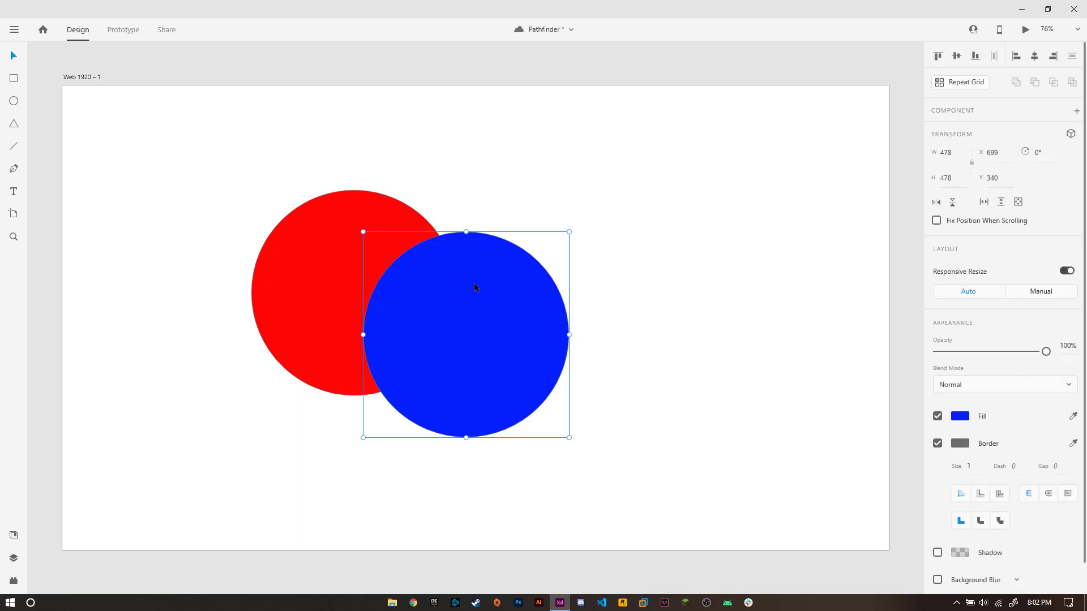
pyautogui.click(326, 254)
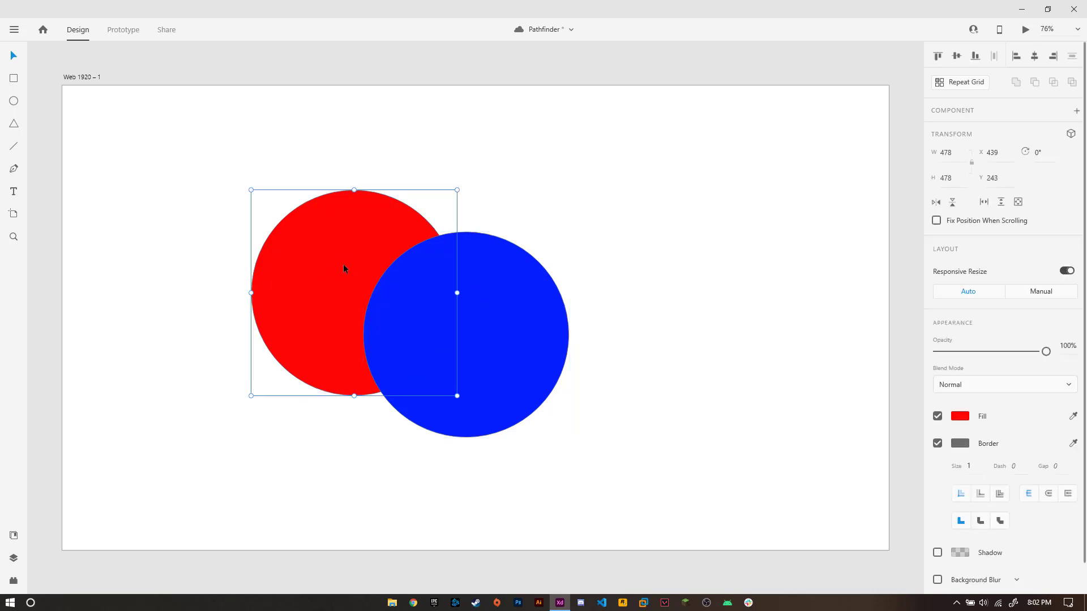
pyautogui.moveTo(344, 265); pyautogui.dragTo(354, 267)
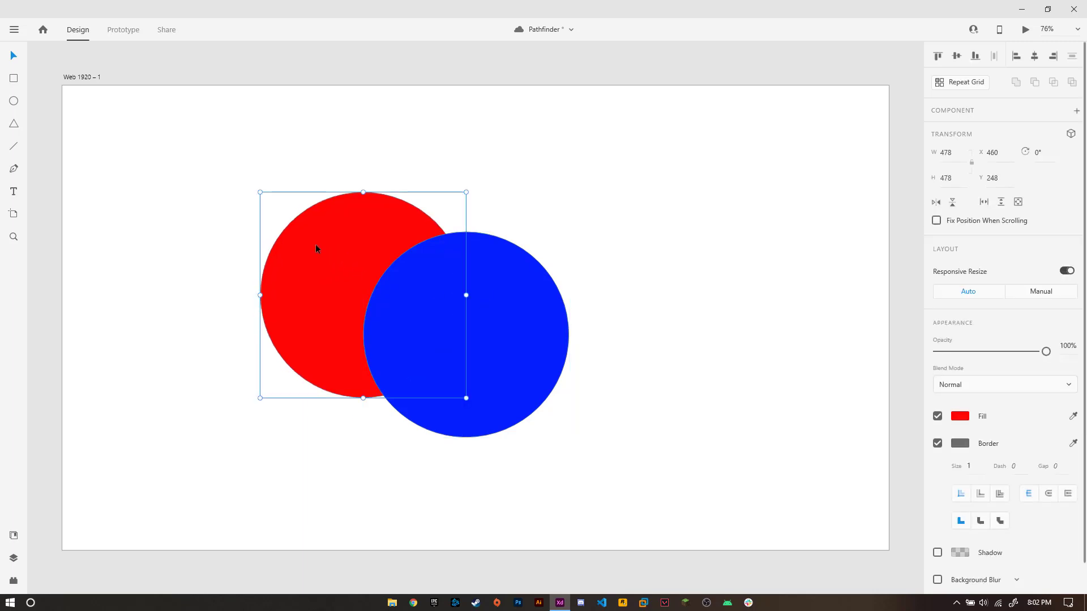
pyautogui.click(227, 205)
pyautogui.moveTo(208, 181); pyautogui.dragTo(723, 351)
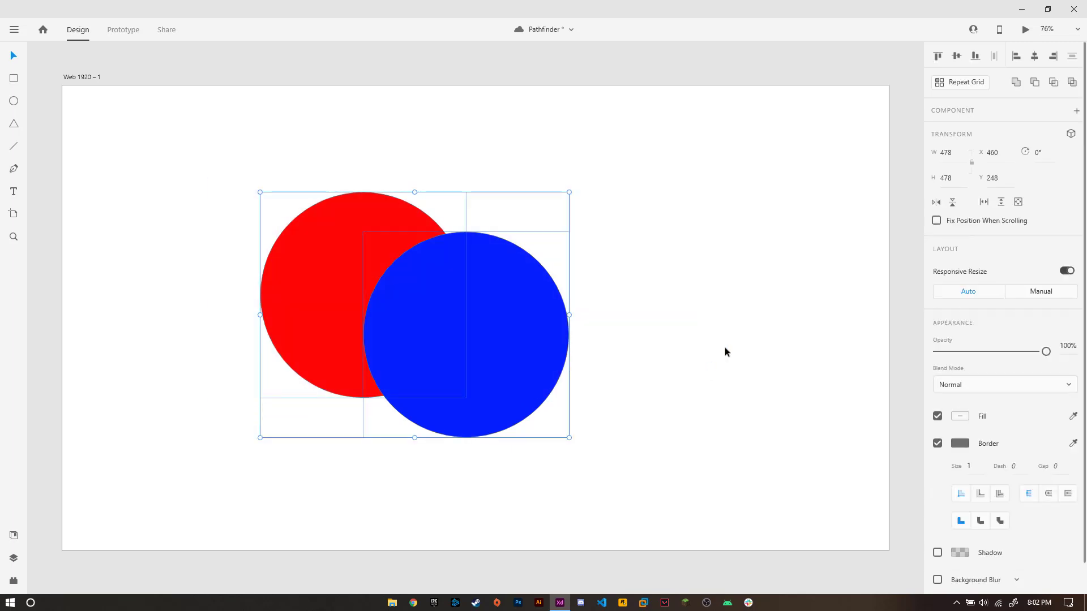
pyautogui.click(723, 351)
pyautogui.click(465, 352)
pyautogui.click(325, 249)
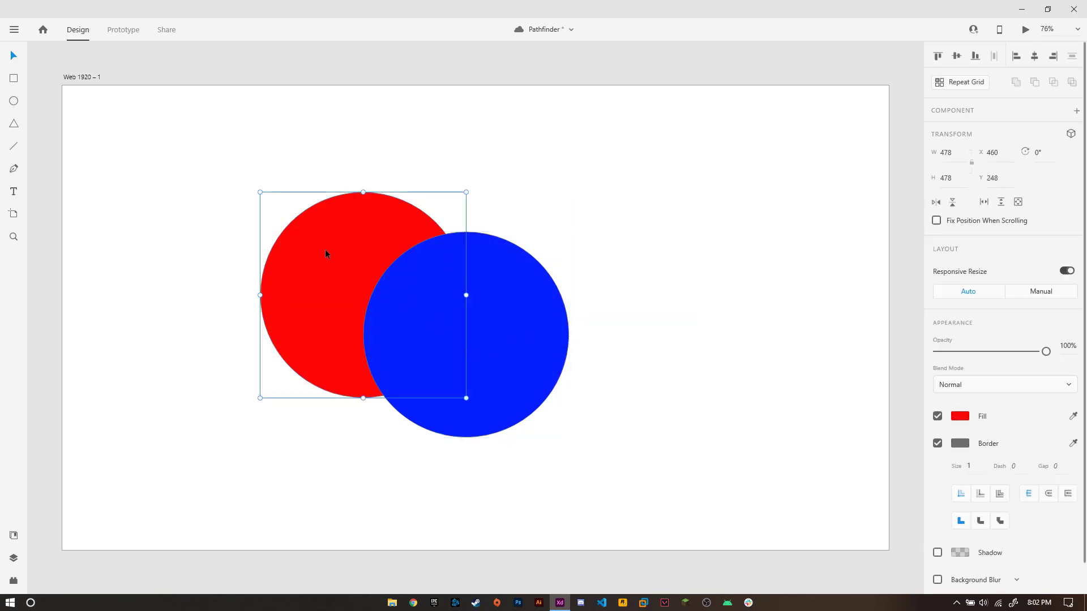
pyautogui.click(174, 205)
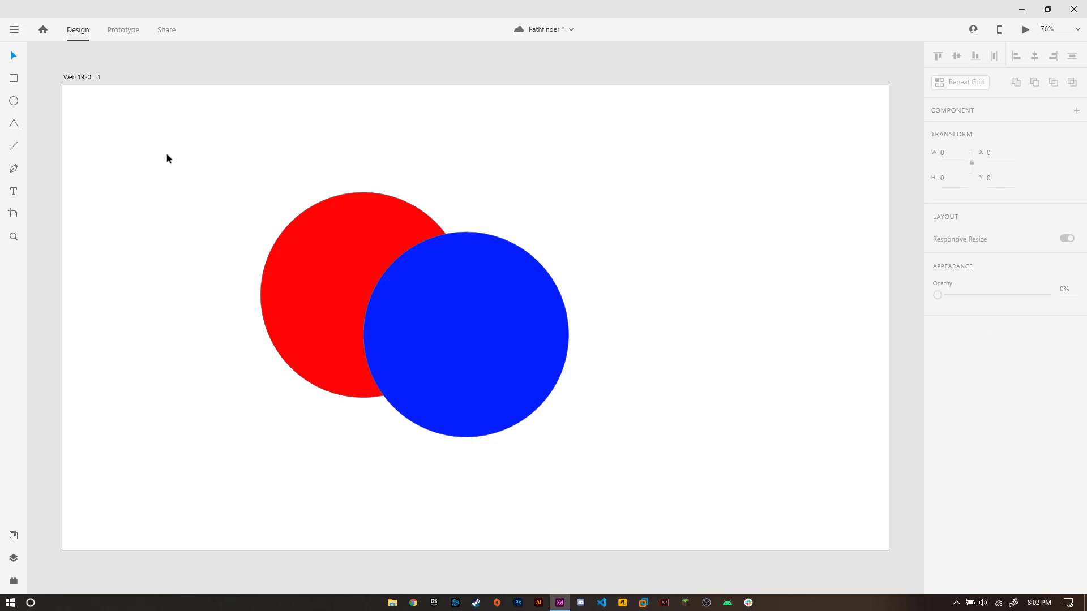
pyautogui.moveTo(166, 154); pyautogui.dragTo(621, 440)
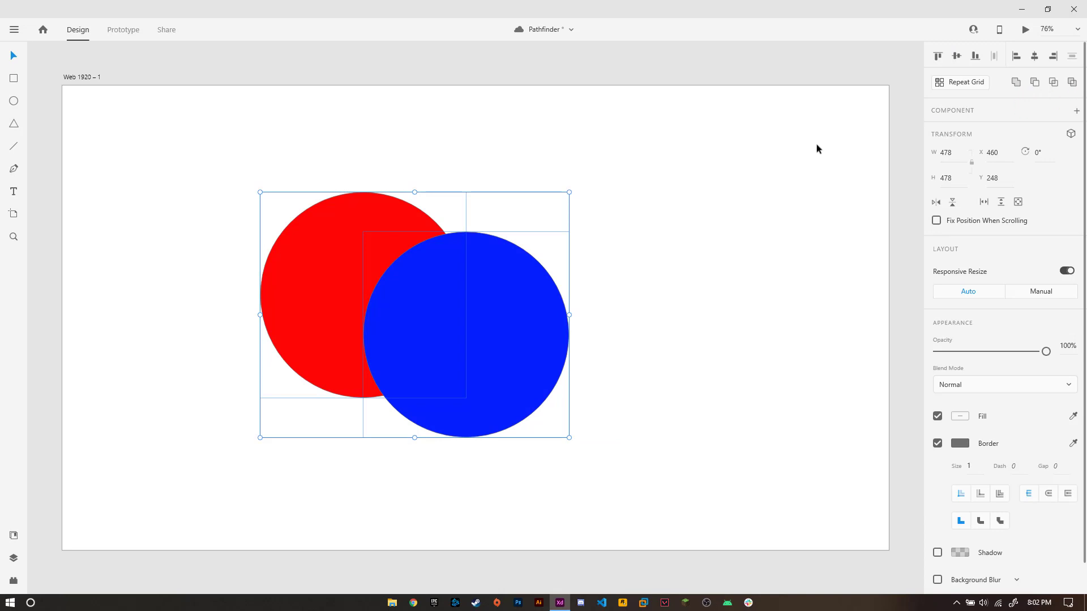
pyautogui.click(694, 177)
pyautogui.click(508, 308)
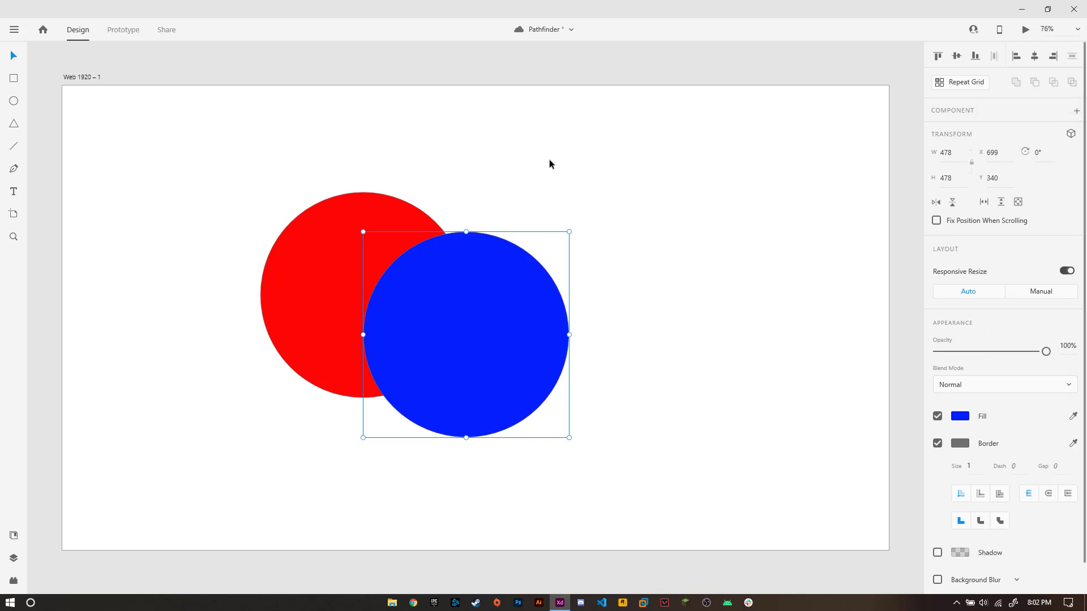
# - Try uniting the red and blue circles with the Add operation, and undo the union
pyautogui.moveTo(214, 164); pyautogui.dragTo(621, 445)
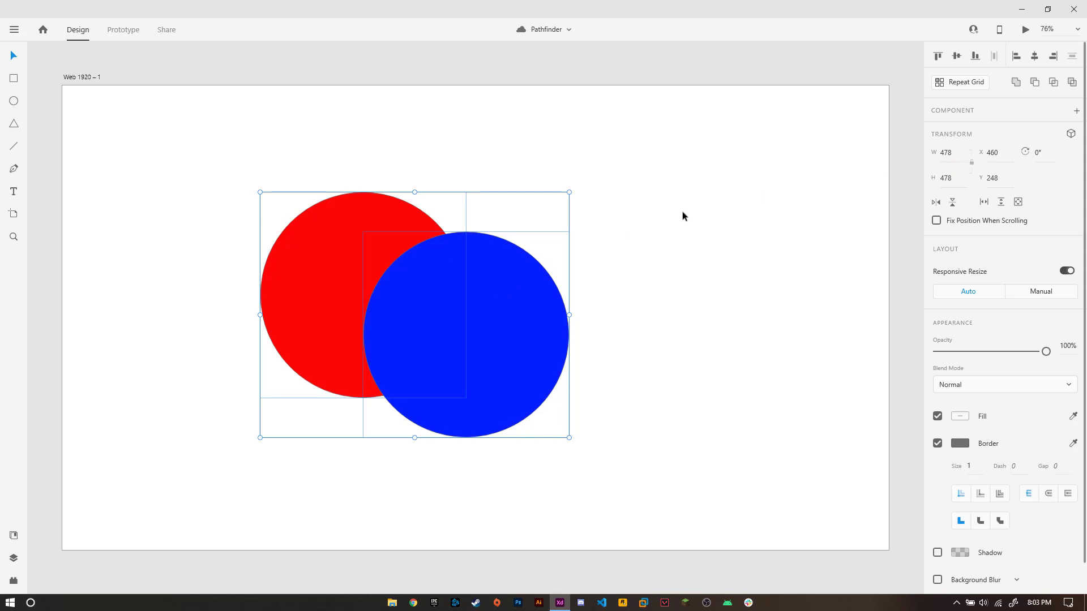
pyautogui.click(1016, 83)
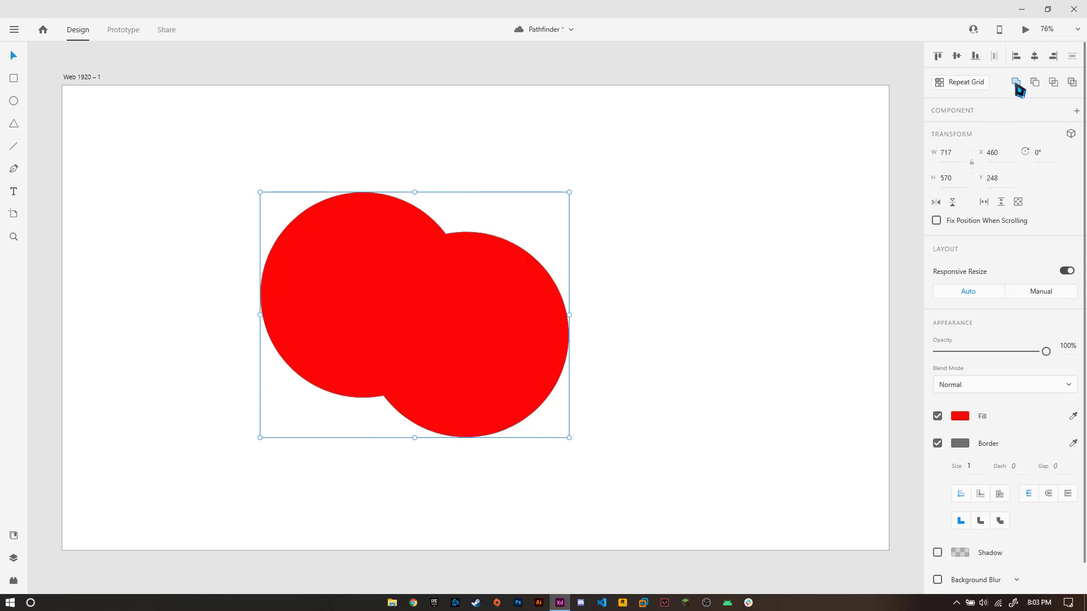
pyautogui.hotkey('ctrl', 'z')
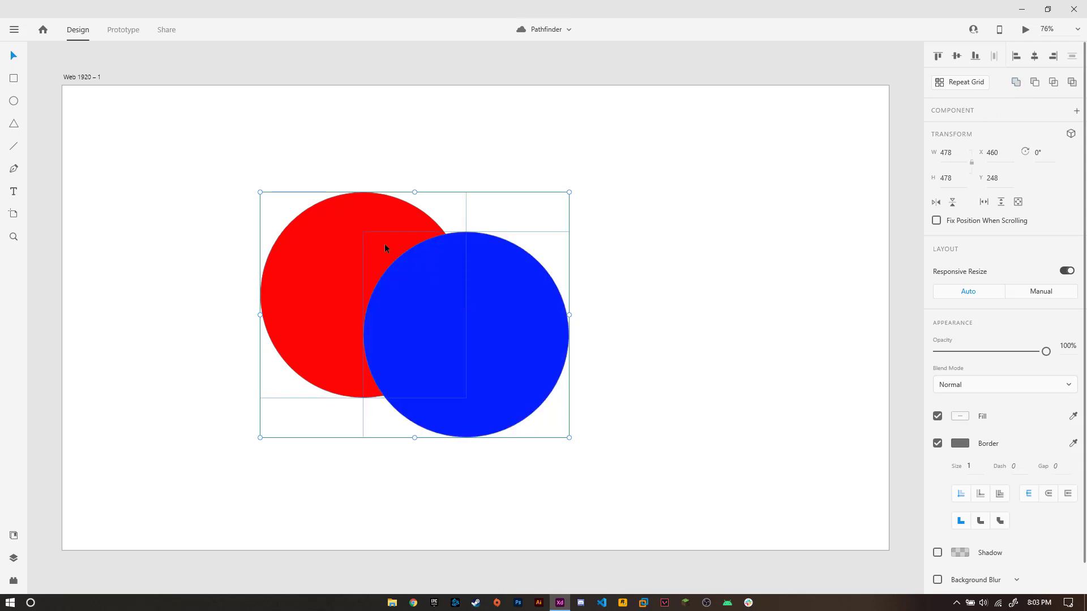
# - Move the blue circle up to about X 666, Y 120 so it overlaps the red circle's upper right
pyautogui.click(622, 222)
pyautogui.moveTo(465, 301); pyautogui.dragTo(461, 239)
# - Try the Add operation on both repositioned circles, and return them to separate shapes
pyautogui.moveTo(274, 209); pyautogui.dragTo(521, 325)
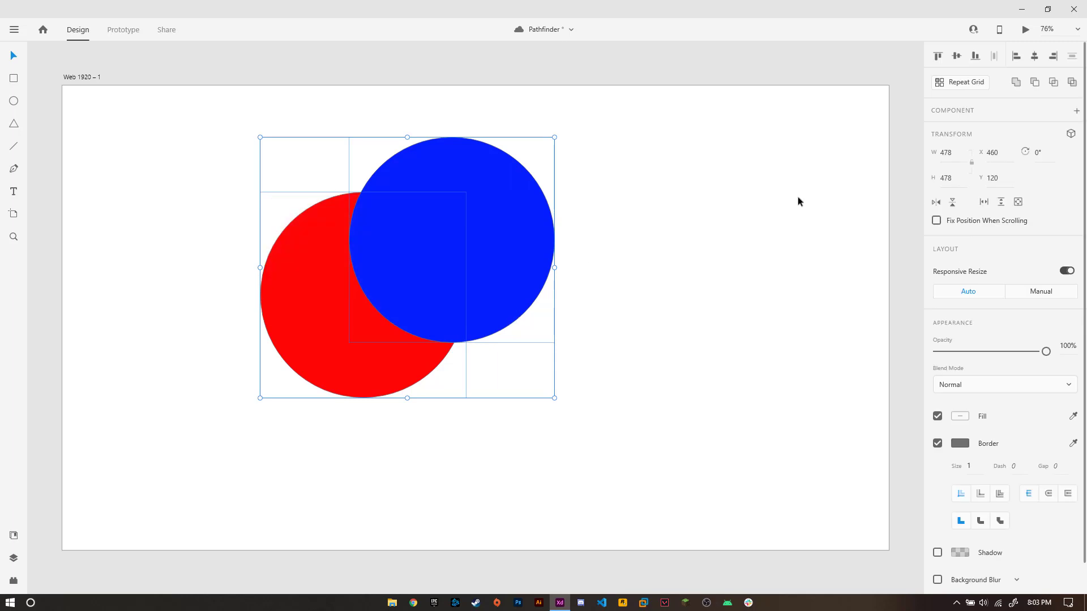
pyautogui.click(1016, 83)
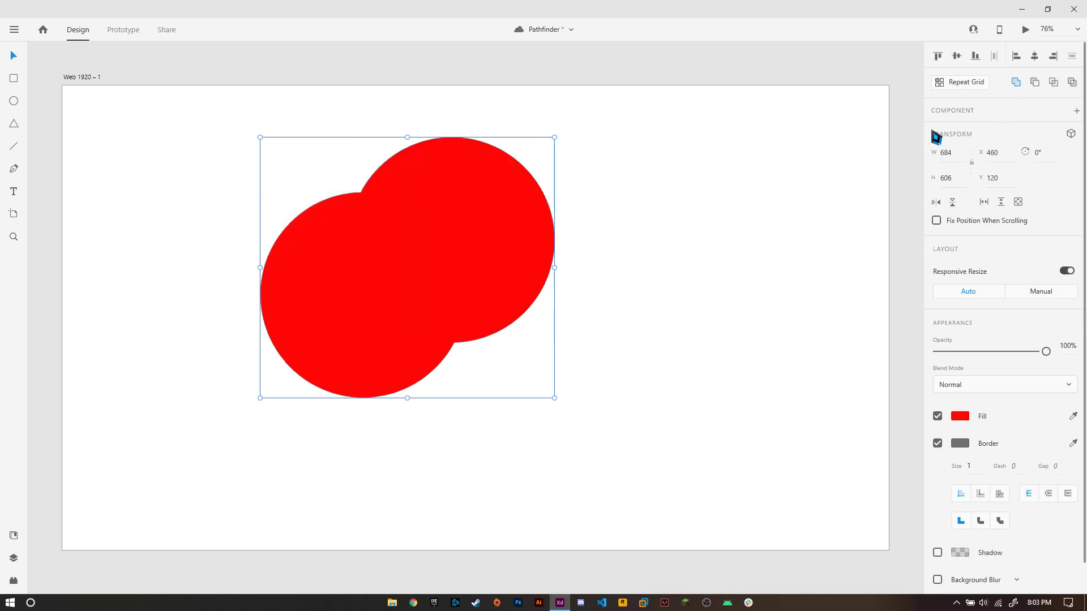
pyautogui.doubleClick(459, 262)
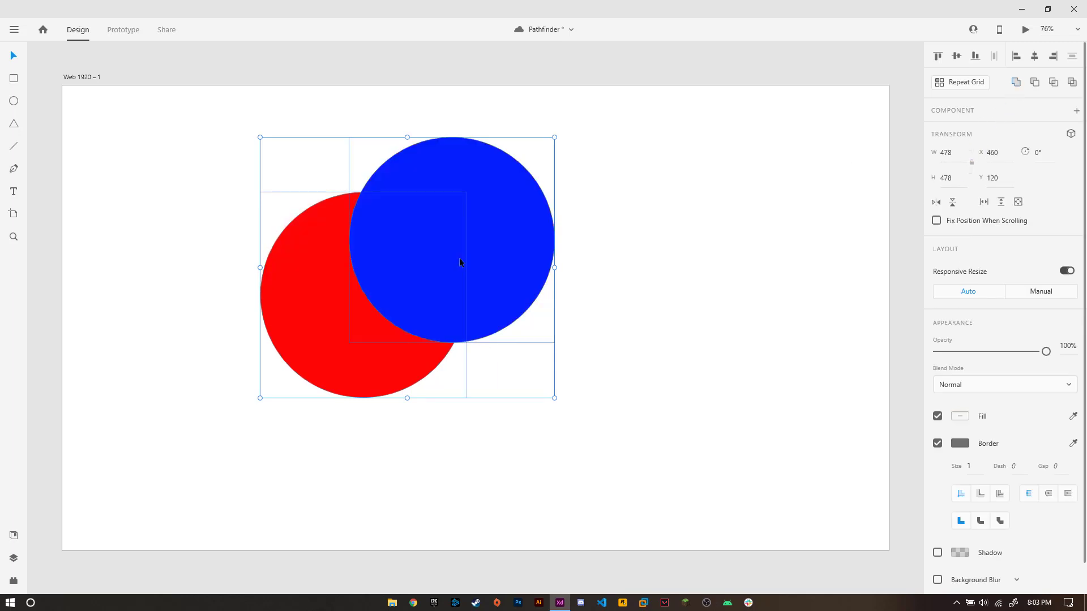
# - Try subtracting the blue circle from the red one, and restore both circles in their own colours
pyautogui.click(1034, 83)
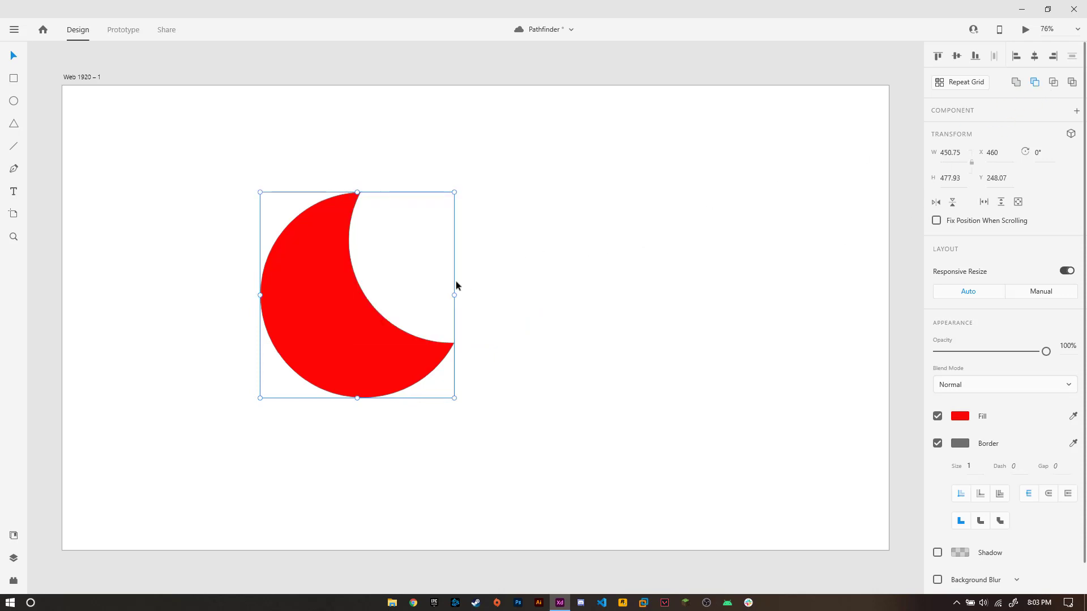
pyautogui.hotkey('ctrl', 'z')
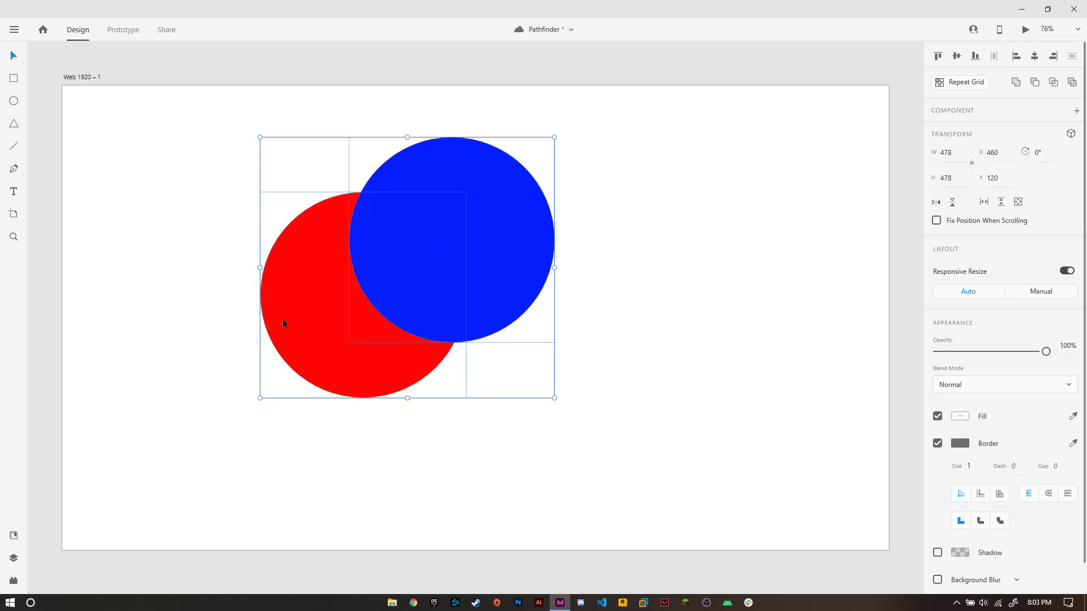
pyautogui.click(1034, 84)
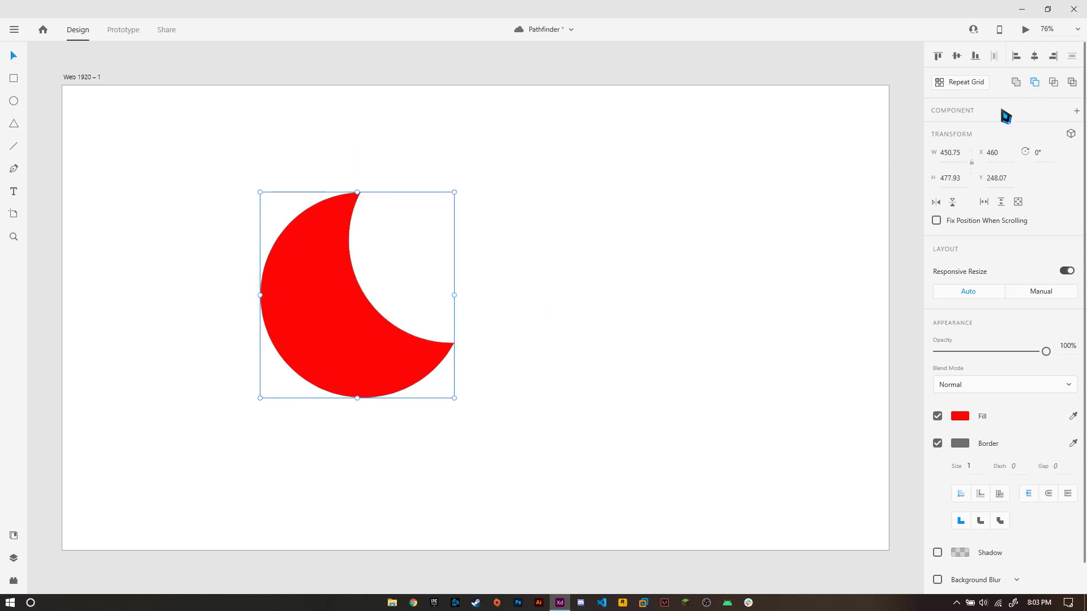
pyautogui.click(1035, 85)
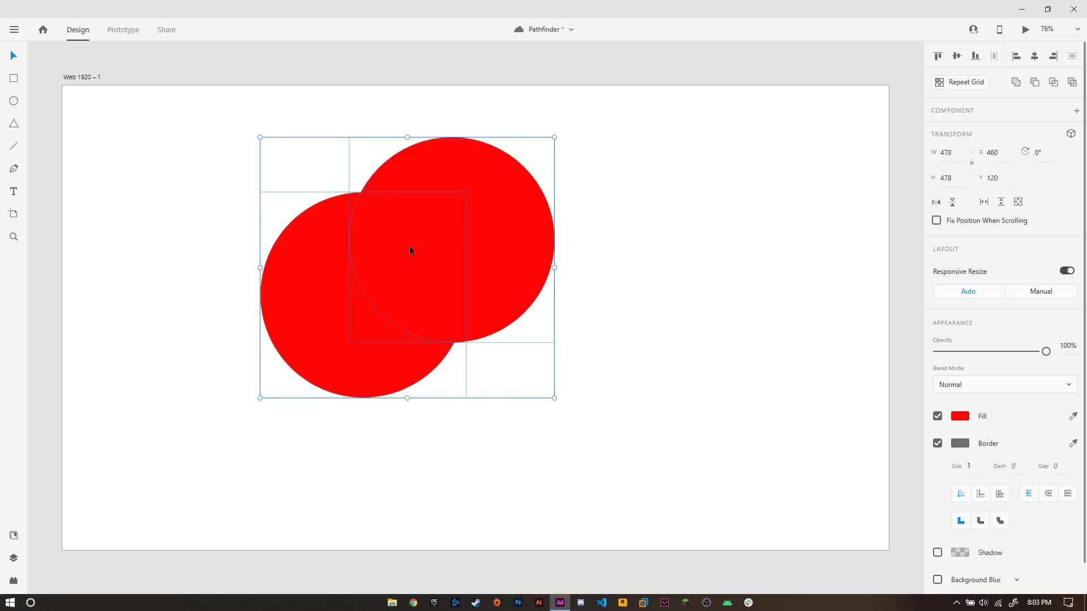
pyautogui.hotkey('ctrl', 'z')
pyautogui.hotkey('ctrl', 'z')
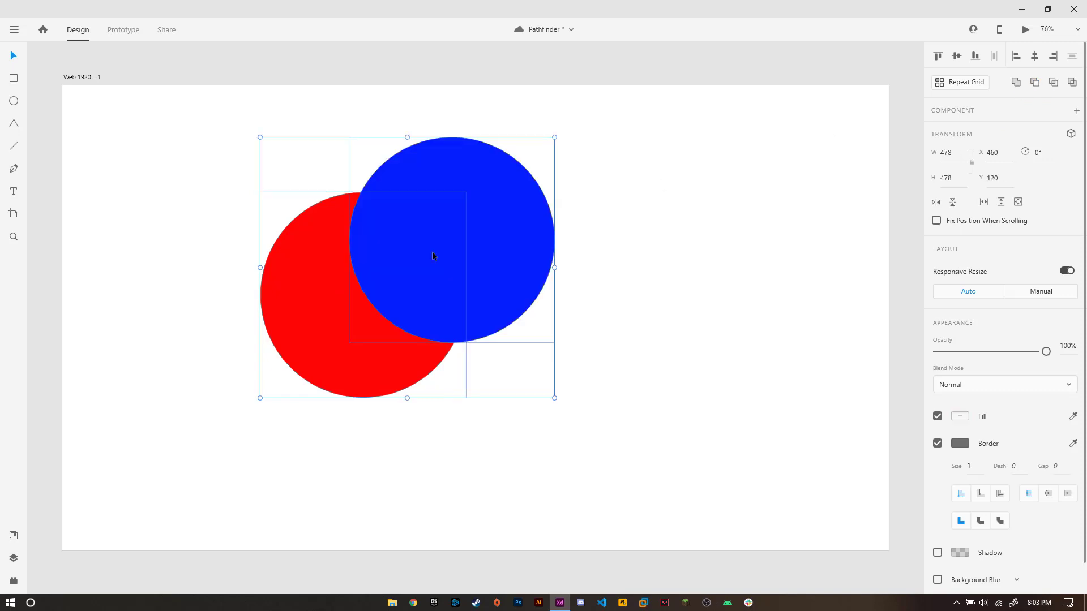
# - Try the Intersect operation on both circles, toggling it off and on, and undo it
pyautogui.click(664, 220)
pyautogui.moveTo(230, 180); pyautogui.dragTo(558, 402)
pyautogui.click(1051, 74)
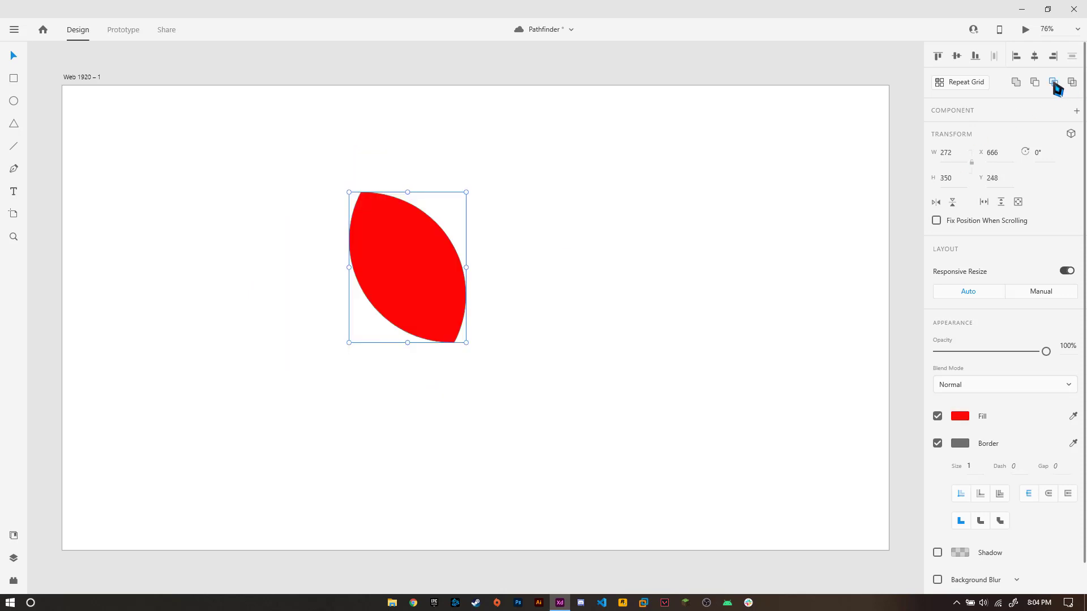
pyautogui.hotkey('ctrl', 'alt', 'u')
pyautogui.click(1052, 81)
pyautogui.hotkey('ctrl', 'z')
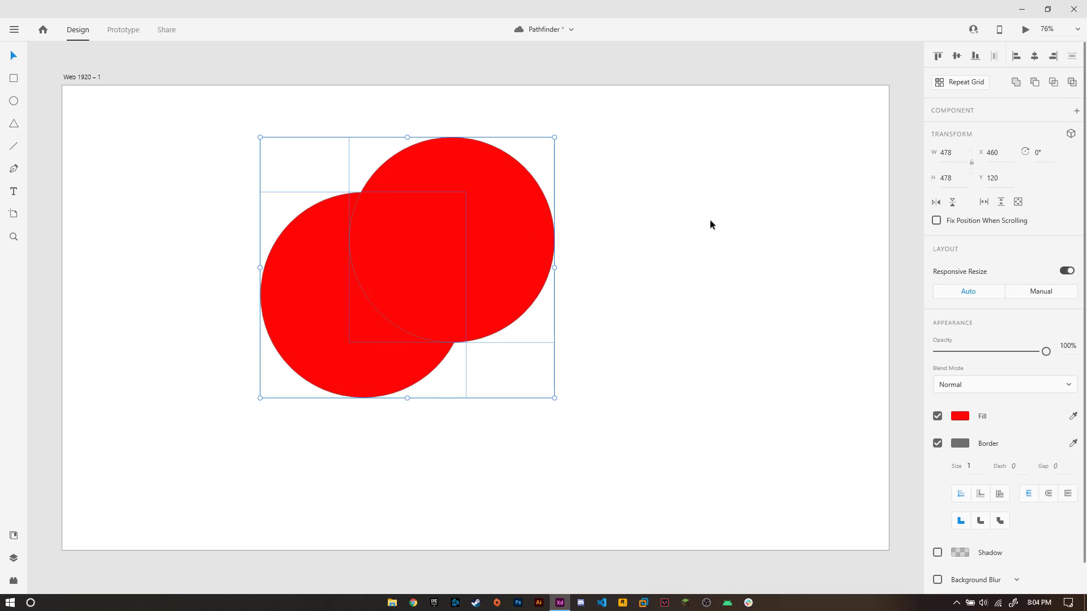
pyautogui.hotkey('ctrl', 'shift', 'z')
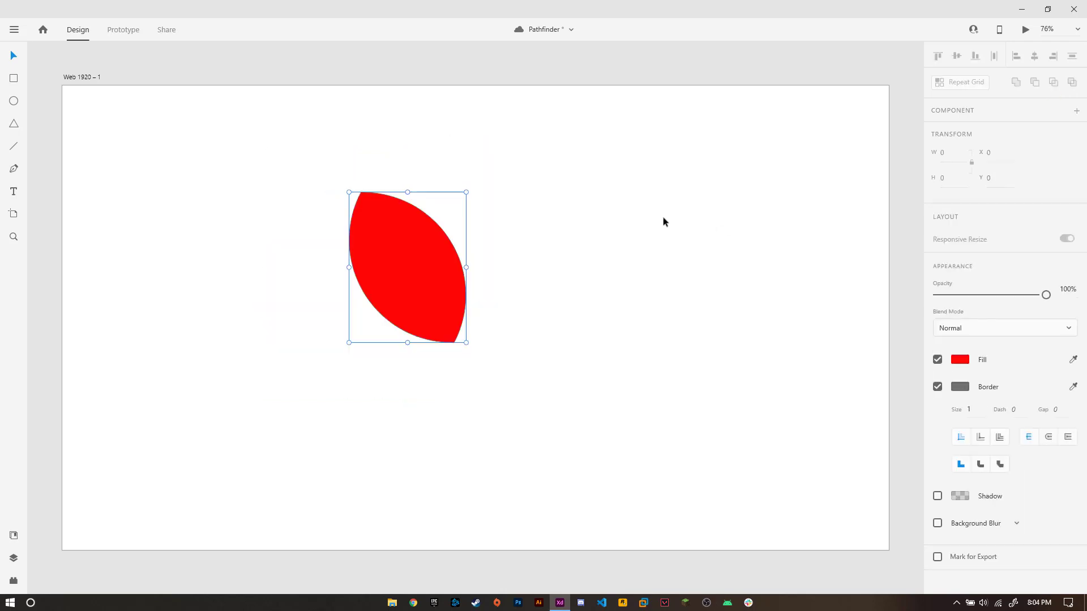
pyautogui.hotkey('ctrl', 'z')
pyautogui.hotkey('ctrl', 'shift', 'z')
pyautogui.hotkey('ctrl', 'z')
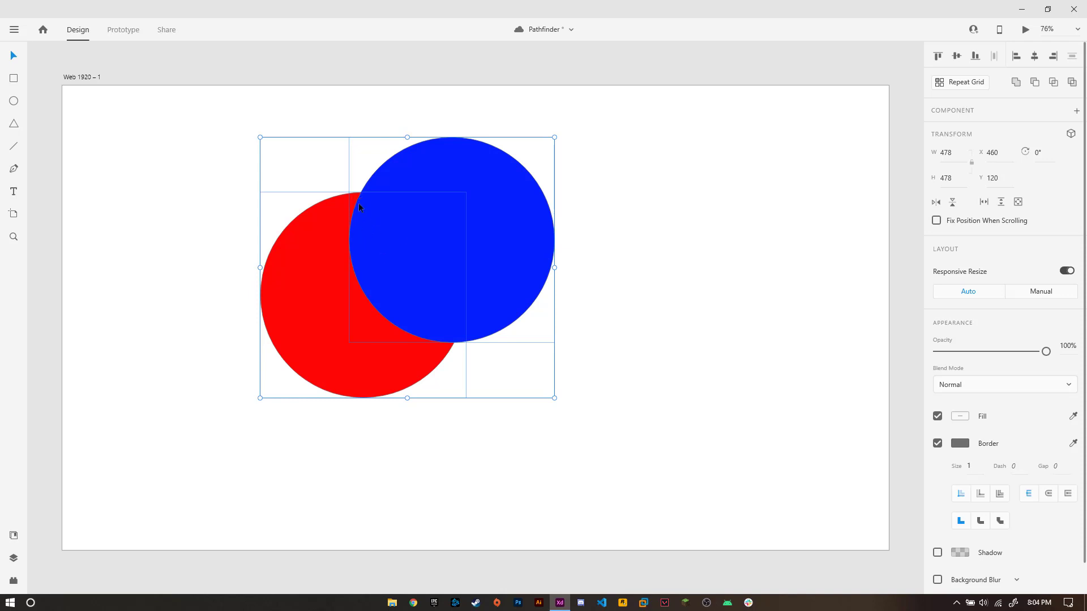
# - Save the document and combine both circles with the Exclude Overlap operation
pyautogui.hotkey('ctrl', 's')
pyautogui.click(1071, 83)
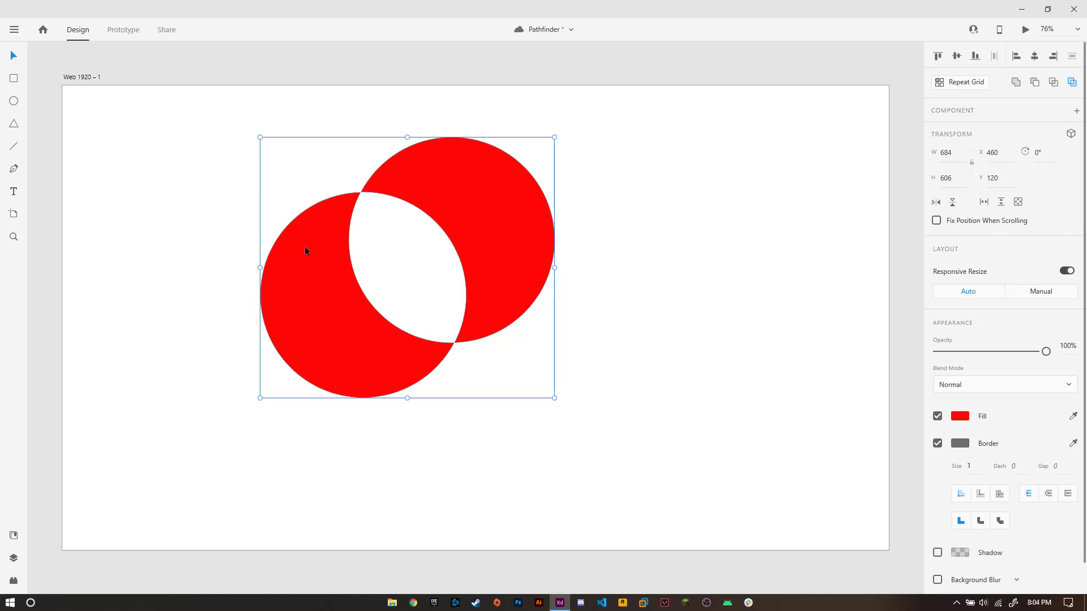
pyautogui.doubleClick(475, 214)
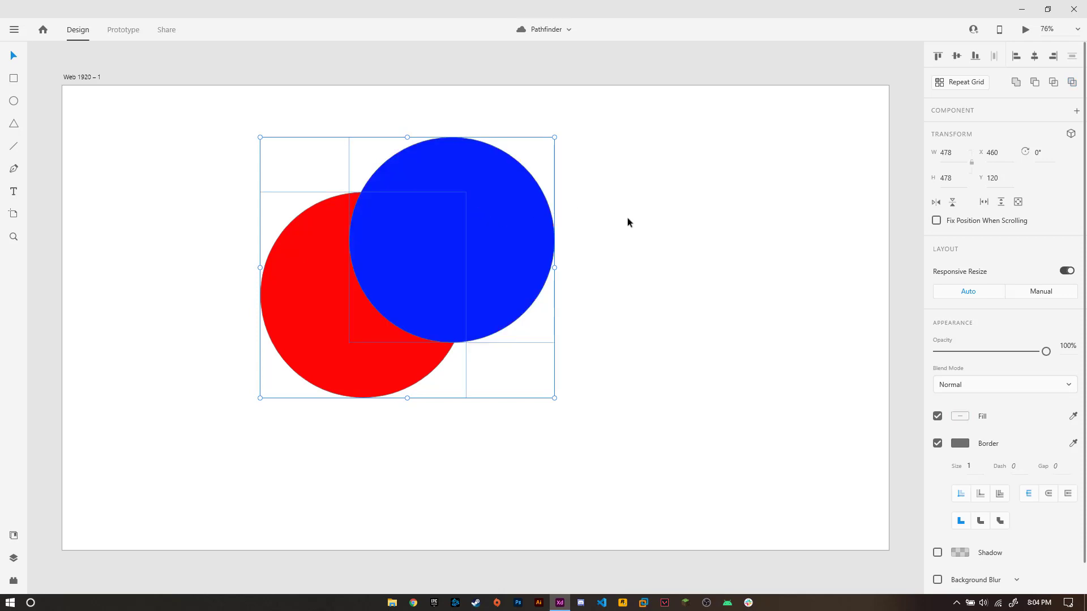
pyautogui.click(1071, 83)
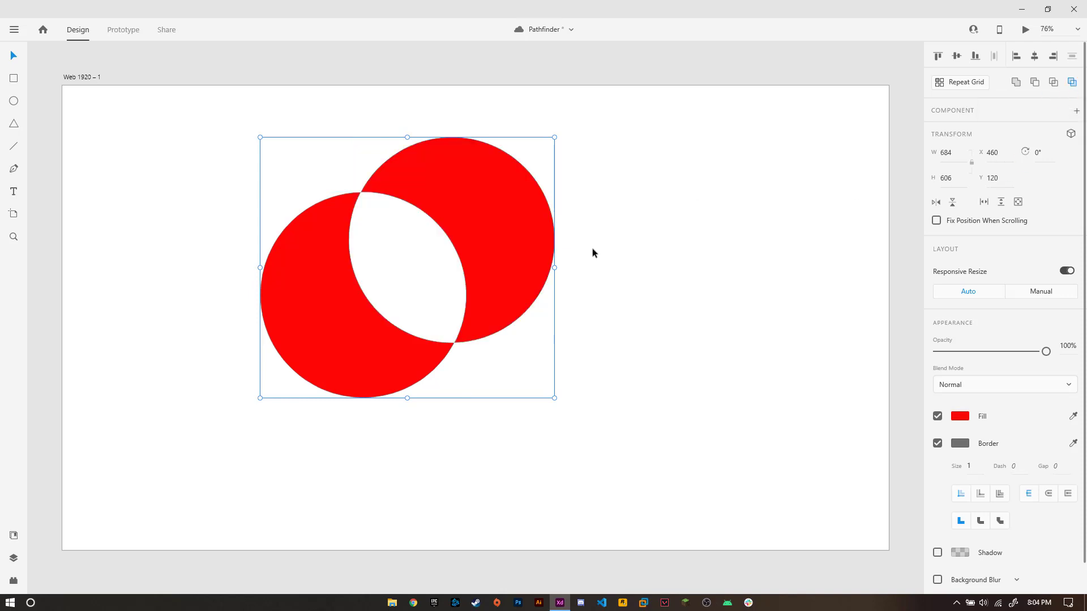
# - Move the front circle inside the combined shape down to about X 630, Y 382
pyautogui.click(568, 260)
pyautogui.click(463, 264)
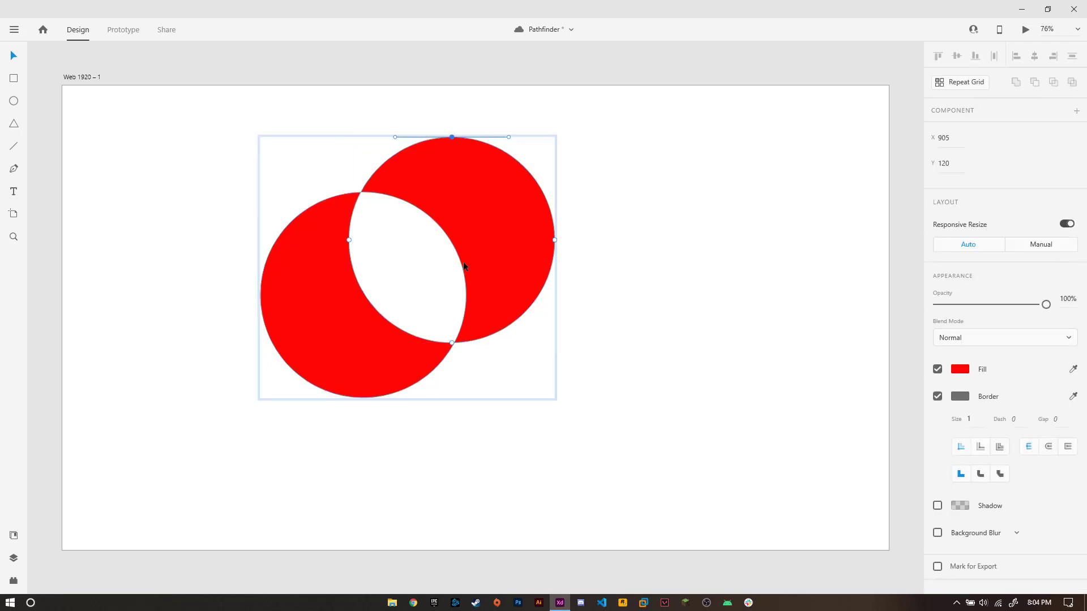
pyautogui.moveTo(463, 218)
pyautogui.mouseDown()
pyautogui.moveTo(566, 229)
pyautogui.moveTo(482, 220)
pyautogui.mouseUp()
pyautogui.click(491, 233)
pyautogui.moveTo(558, 264); pyautogui.dragTo(472, 344)
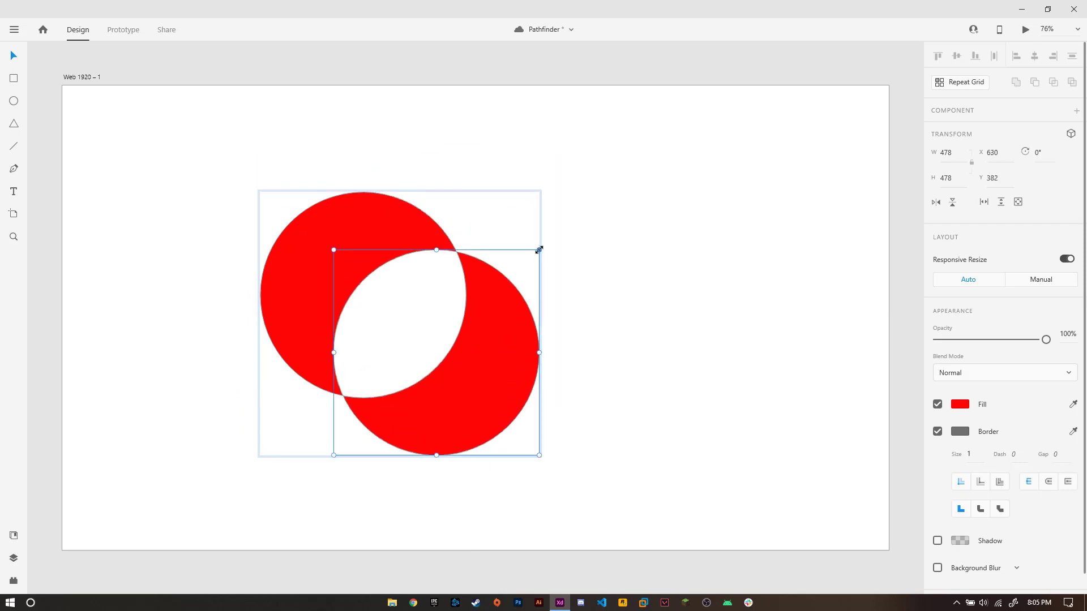
# - Try enlarging the front circle to about 604 × 604 and moving it to about X 517, Y 220
pyautogui.moveTo(539, 249); pyautogui.dragTo(635, 213)
pyautogui.hotkey('ctrl', 'z')
pyautogui.moveTo(539, 250); pyautogui.dragTo(708, 202)
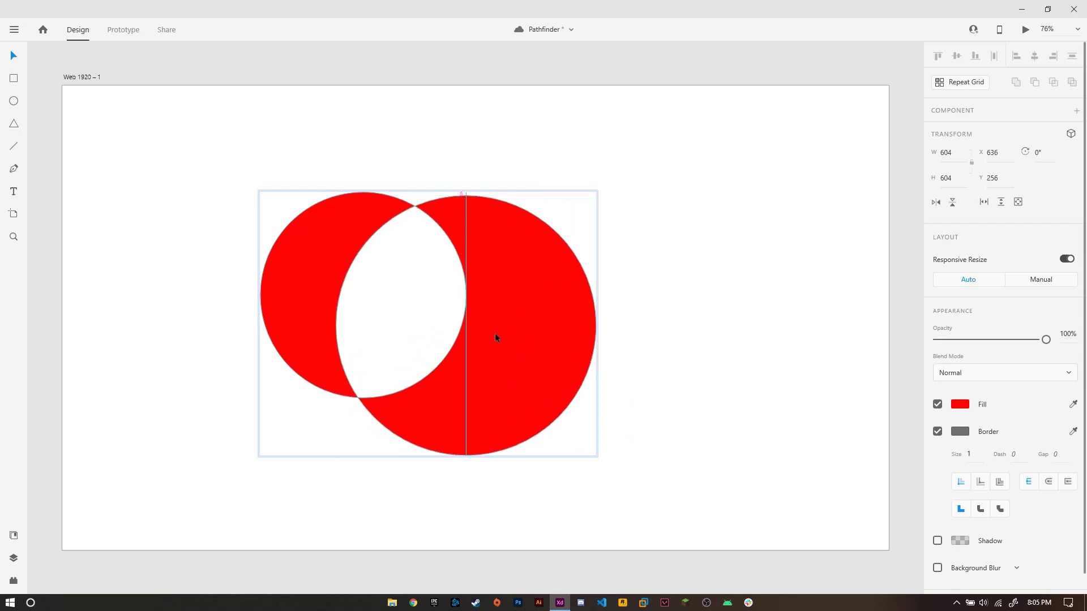
pyautogui.moveTo(498, 337); pyautogui.dragTo(477, 328)
pyautogui.click(666, 284)
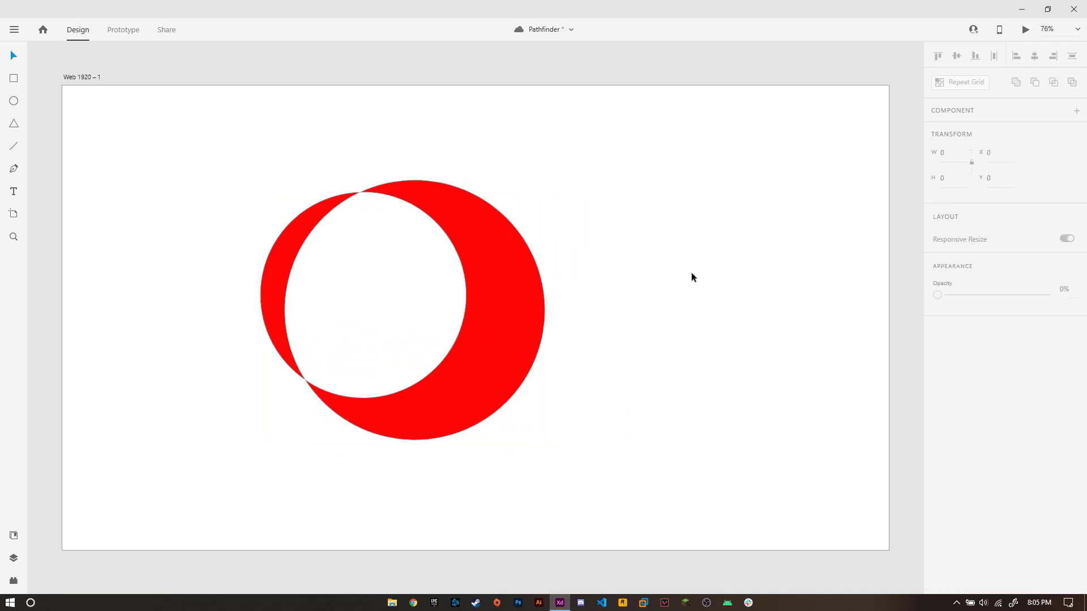
pyautogui.click(502, 323)
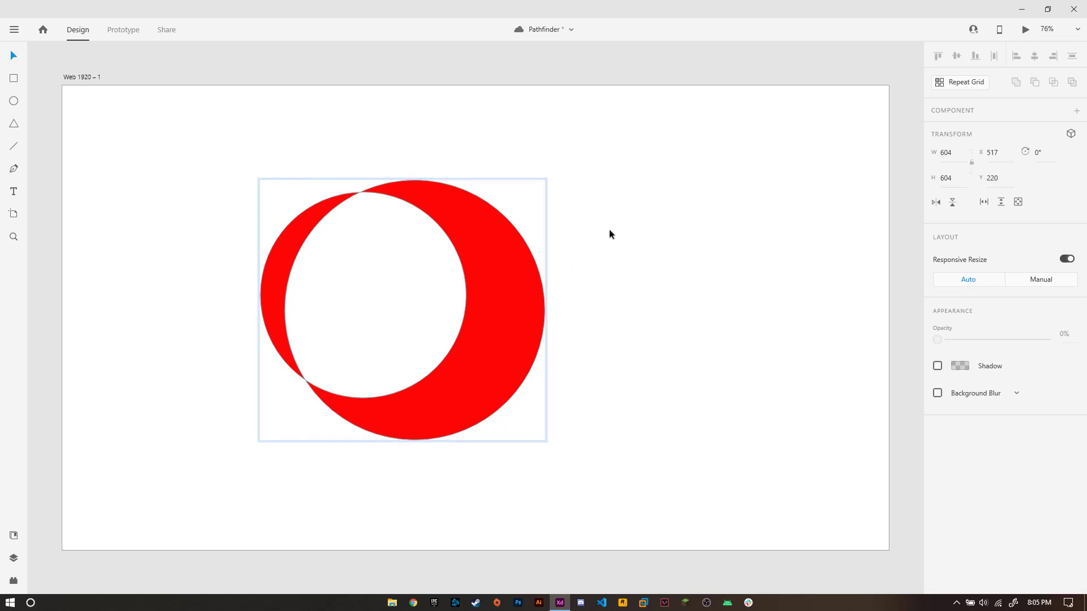
pyautogui.click(315, 138)
# - Undo the front circle's enlargement and last move
pyautogui.hotkey('ctrl', 'z')
pyautogui.hotkey('ctrl', 'z')
pyautogui.hotkey('ctrl', 'z')
pyautogui.hotkey('ctrl', 'z')
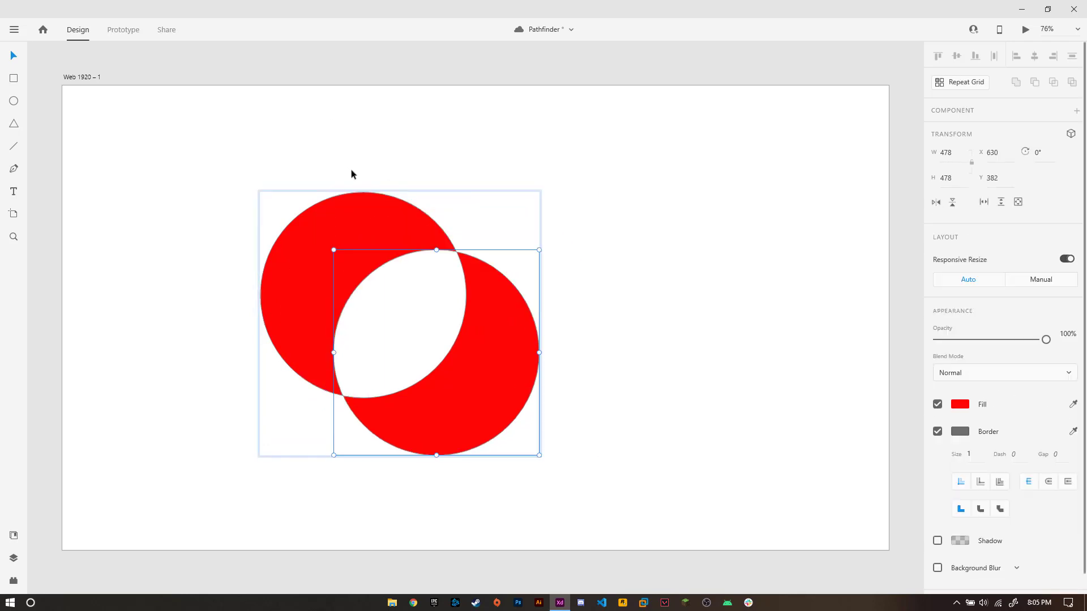